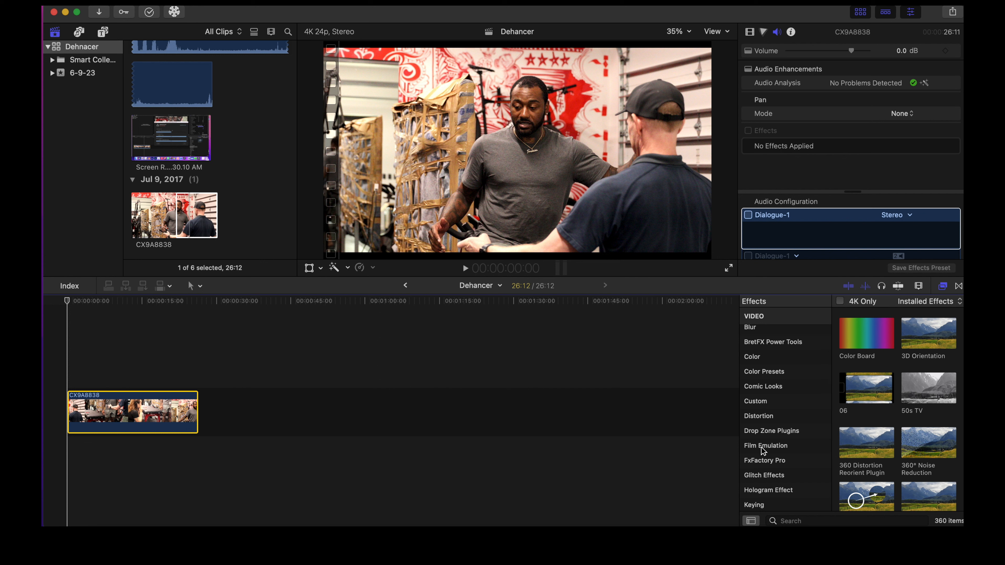
# Step: Apply the Dehancer Pro film emulation effect to clip CX9A8838 in the timeline and display the effect's settings
pyautogui.click(761, 447)
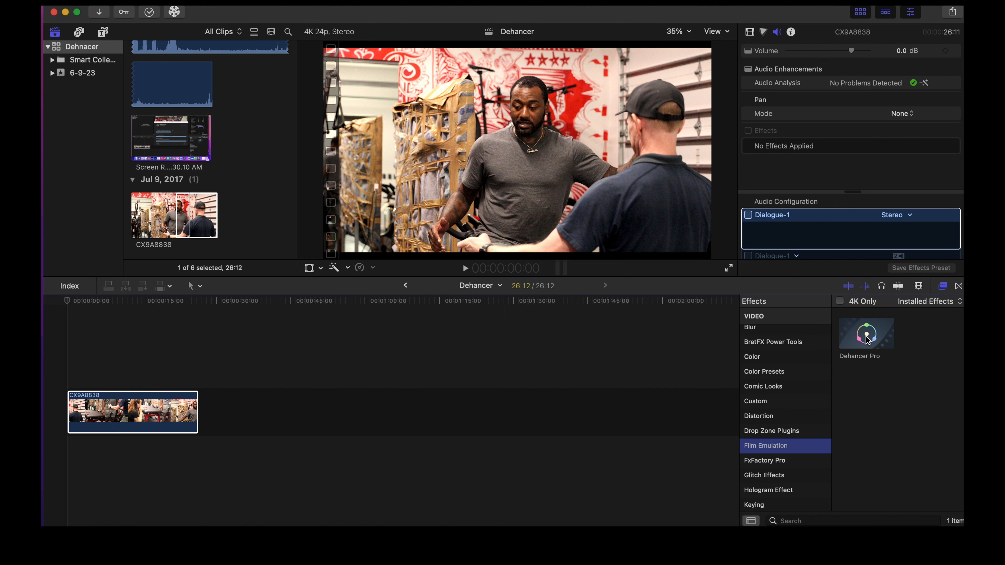
pyautogui.moveTo(866, 338); pyautogui.dragTo(155, 418)
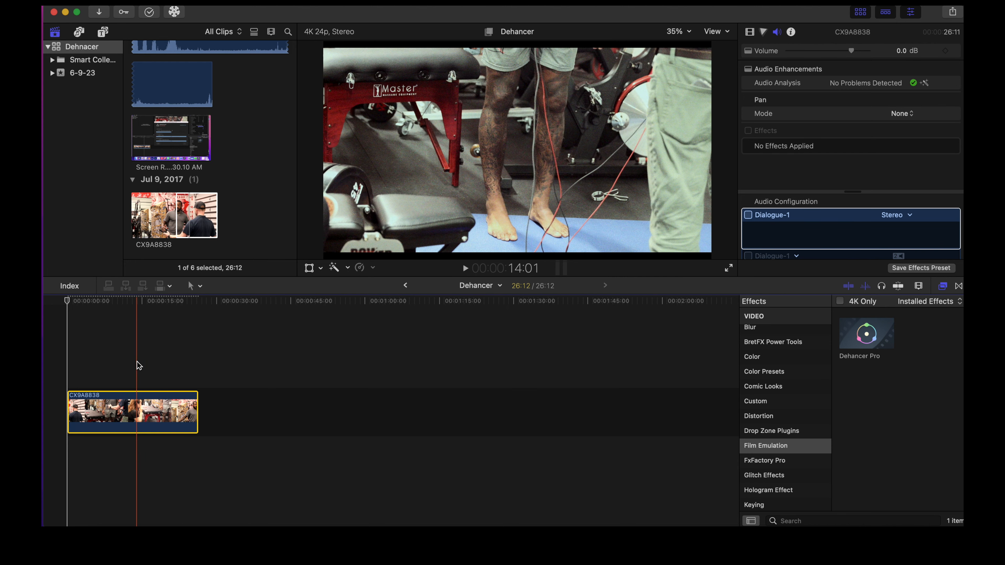
pyautogui.click(136, 361)
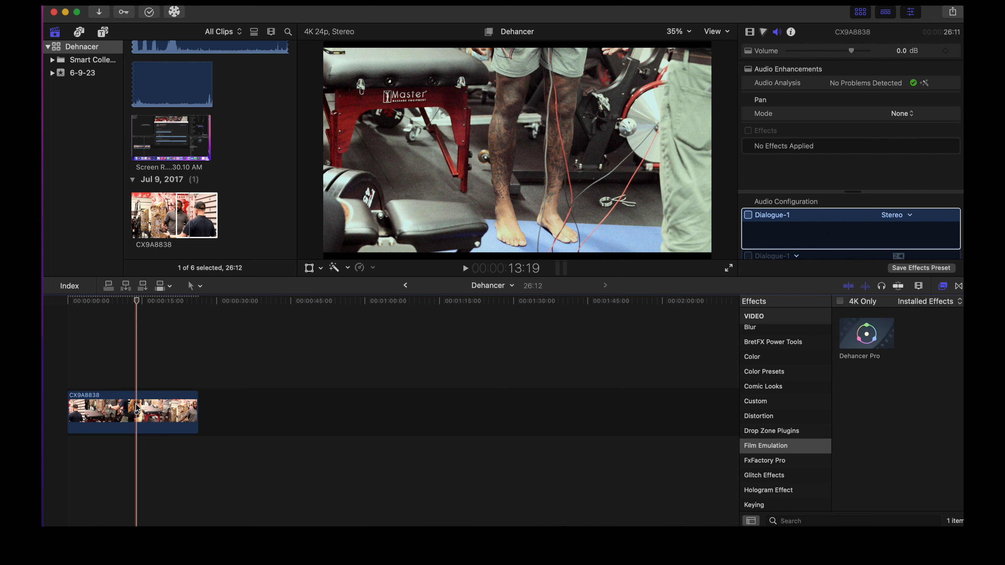
pyautogui.click(136, 408)
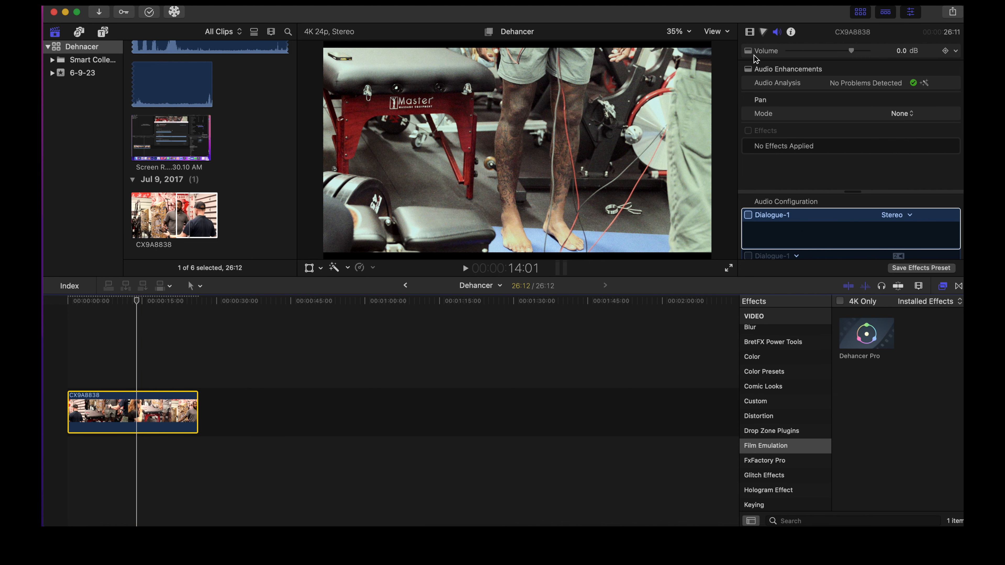
pyautogui.click(752, 33)
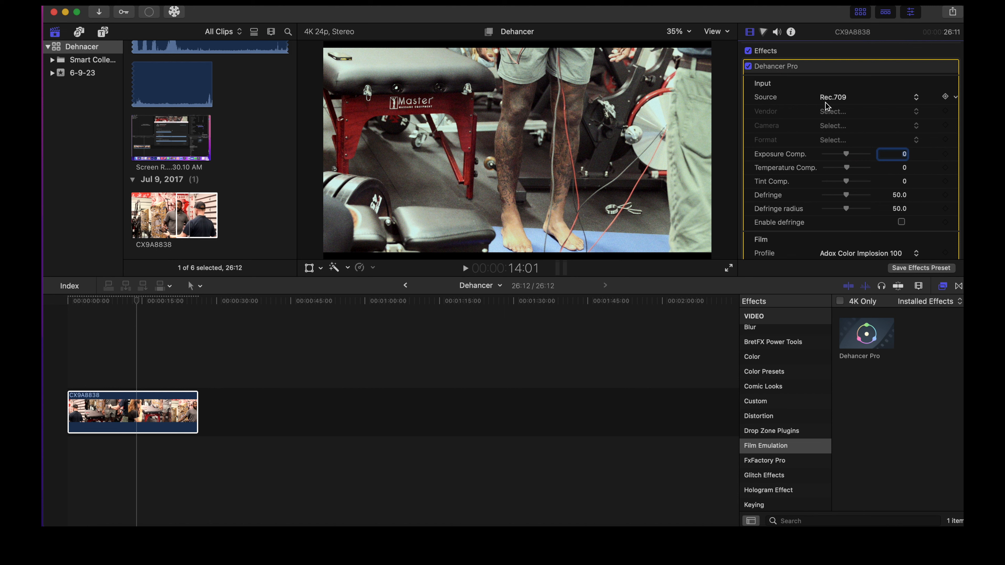
# Step: Download the Dehancer film, camera and print profiles from the effect's Film settings
pyautogui.scroll(-1, 833, 122)
pyautogui.scroll(-10, 834, 122)
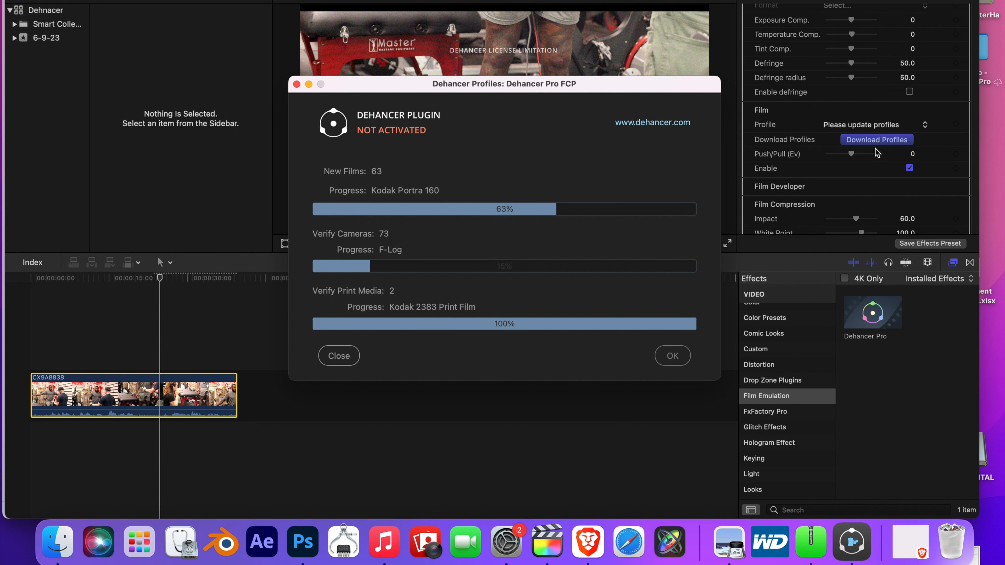
pyautogui.click(671, 364)
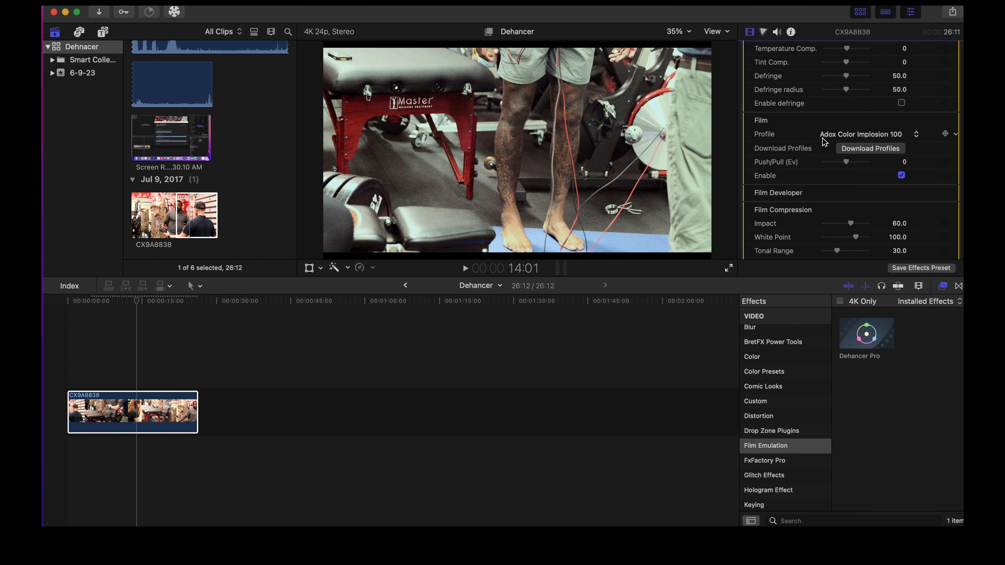
# Step: Disable and re-enable the Film emulation to compare the clip with and without it
pyautogui.scroll(3, 824, 142)
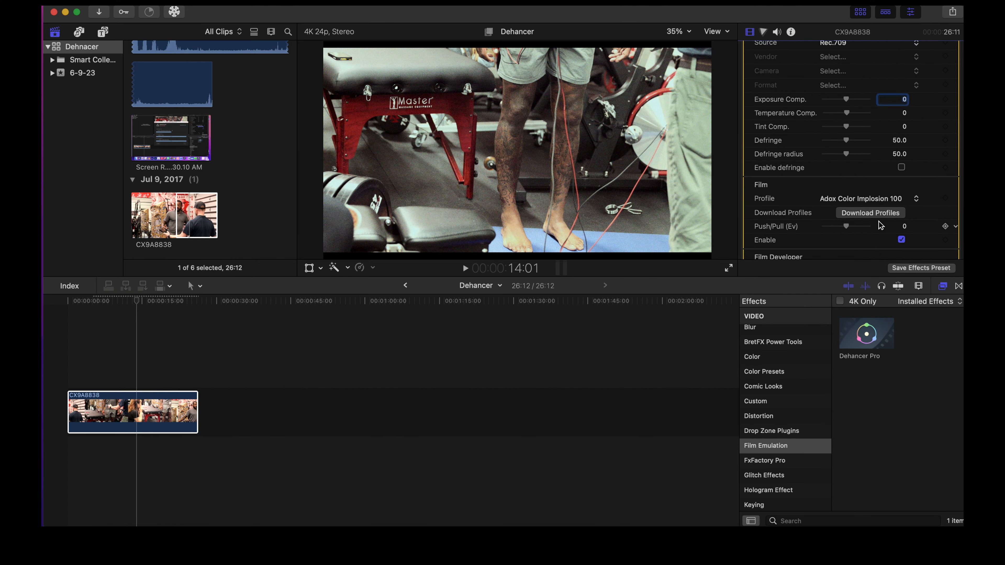
pyautogui.click(900, 240)
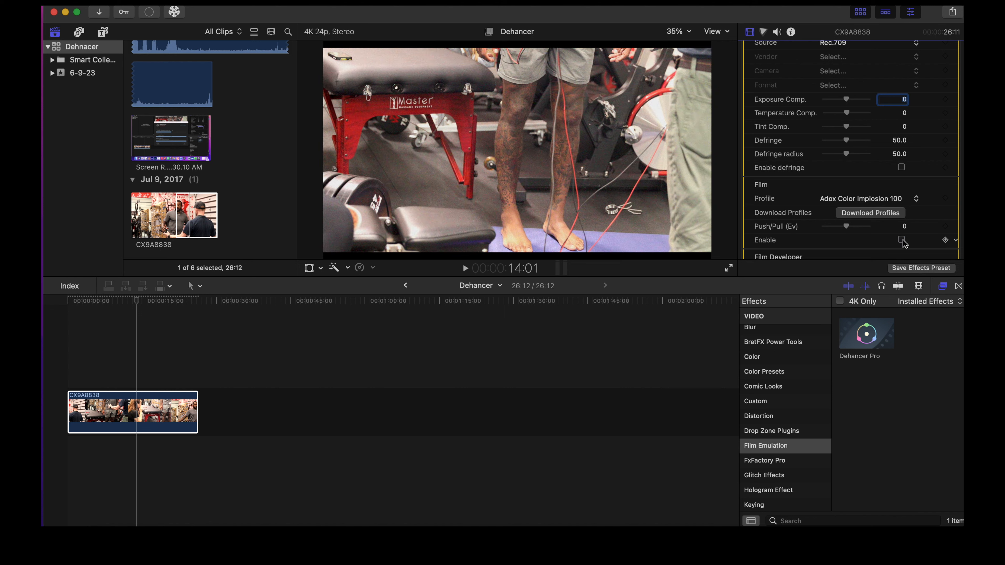
pyautogui.click(900, 240)
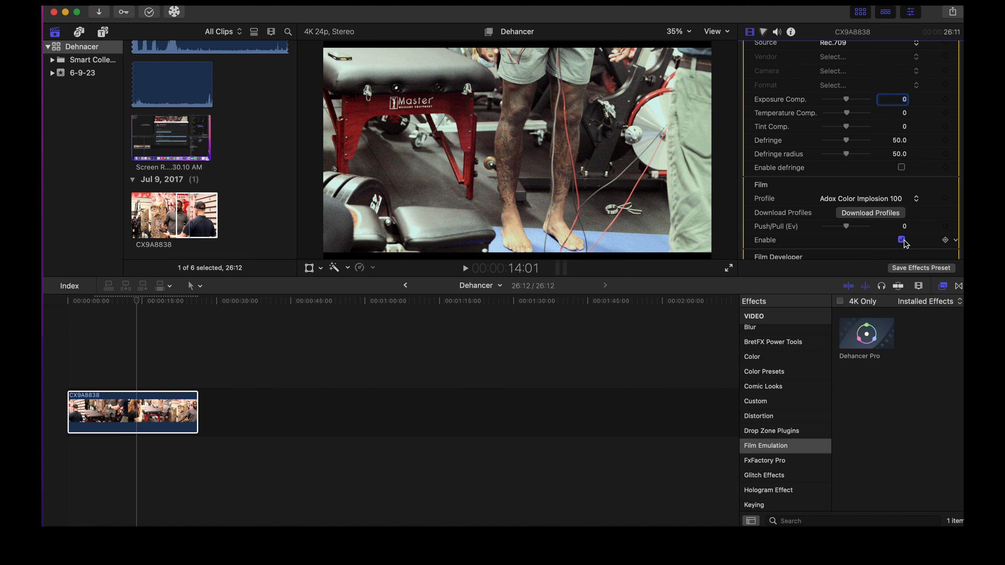
# Step: Set the film profile to Agfa Agfacolor 100 and check the look on other frames of the clip
pyautogui.click(908, 199)
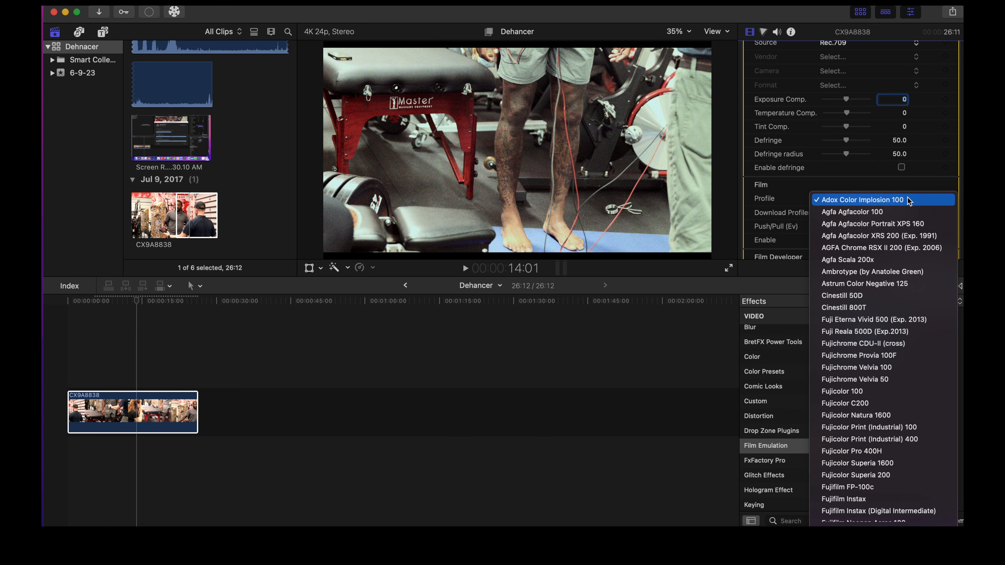
pyautogui.click(906, 212)
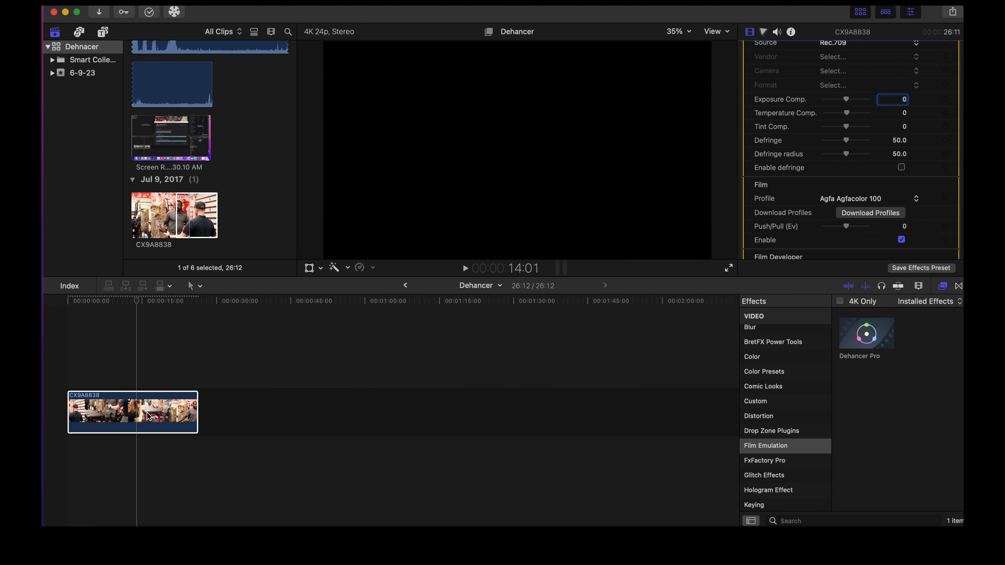
pyautogui.click(167, 366)
pyautogui.click(167, 369)
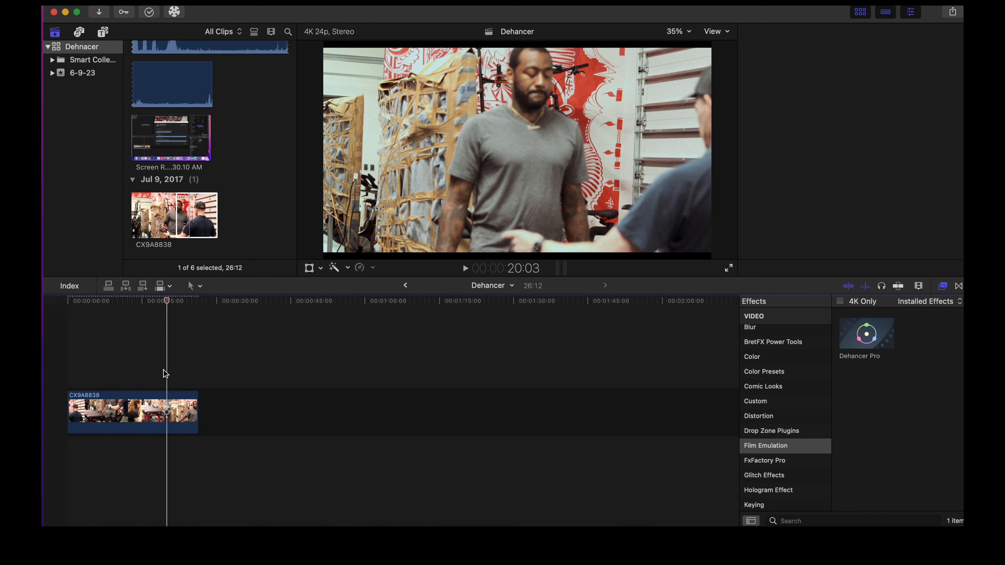
pyautogui.click(181, 376)
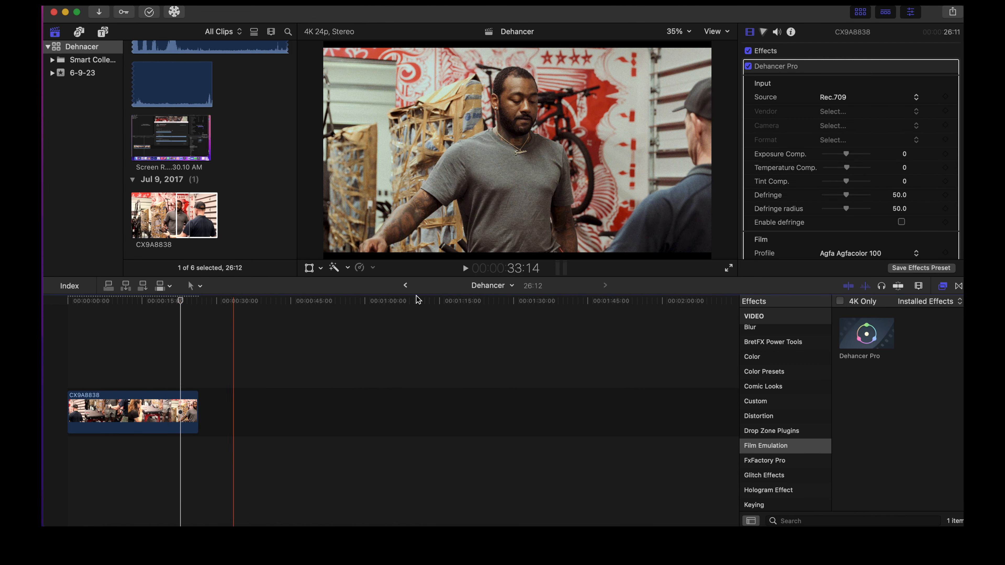
# Step: Change the film profile to Agfa Agfacolor Portrait XPS 160
pyautogui.scroll(-5, 861, 186)
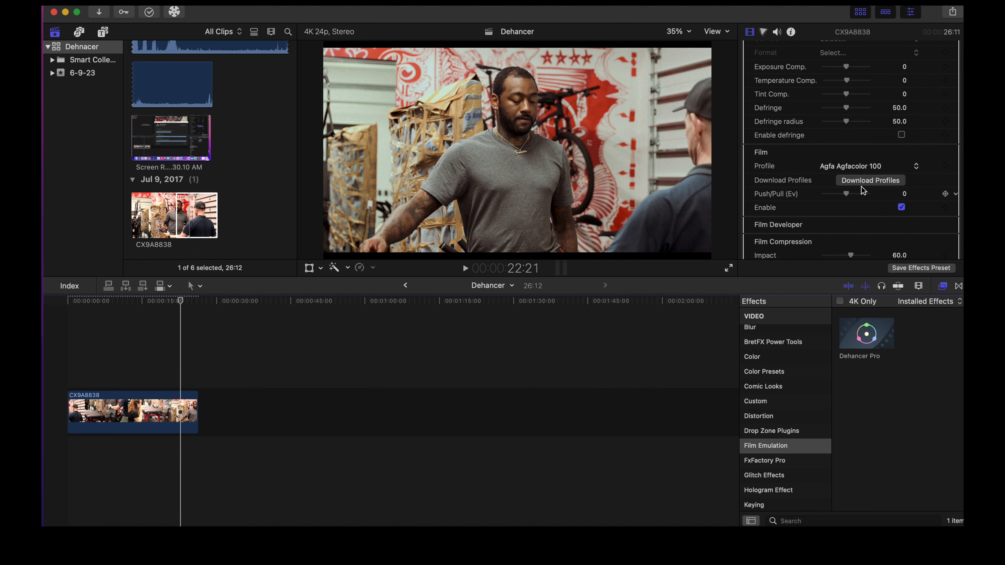
pyautogui.click(876, 128)
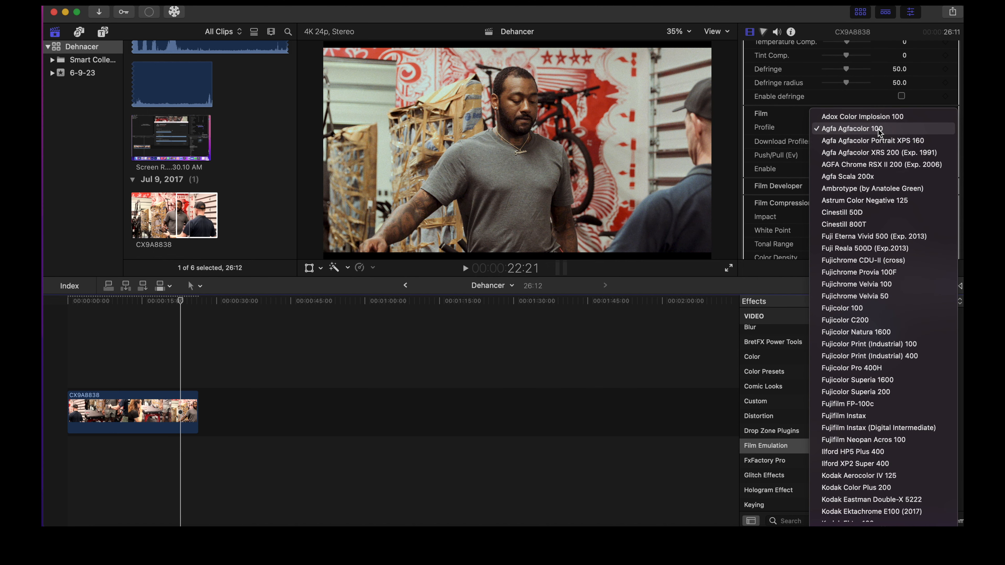
pyautogui.click(877, 142)
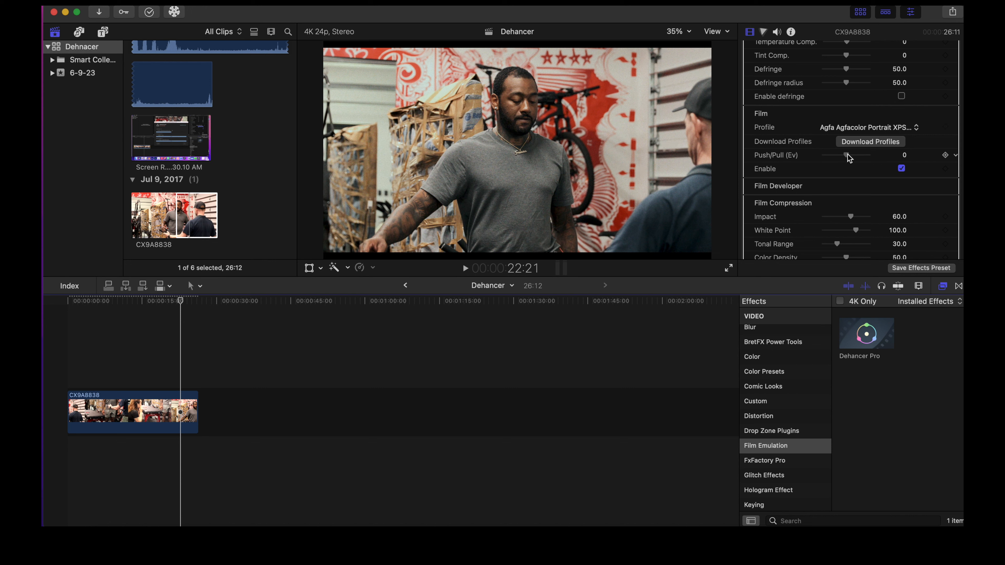
# Step: Set the film's Push/Pull to 0.66, and the Film Compression Impact to 73 and Color Density to 59
pyautogui.moveTo(847, 154); pyautogui.dragTo(853, 155)
pyautogui.scroll(-5, 903, 168)
pyautogui.scroll(-6, 831, 201)
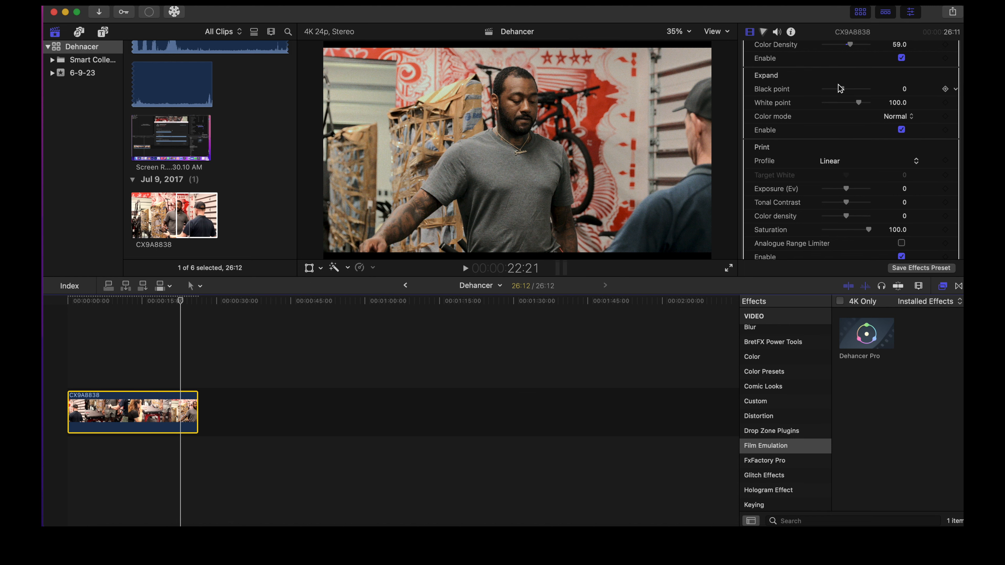
# Step: Disable and re-enable the Print settings to compare their effect on the image
pyautogui.scroll(-4, 809, 157)
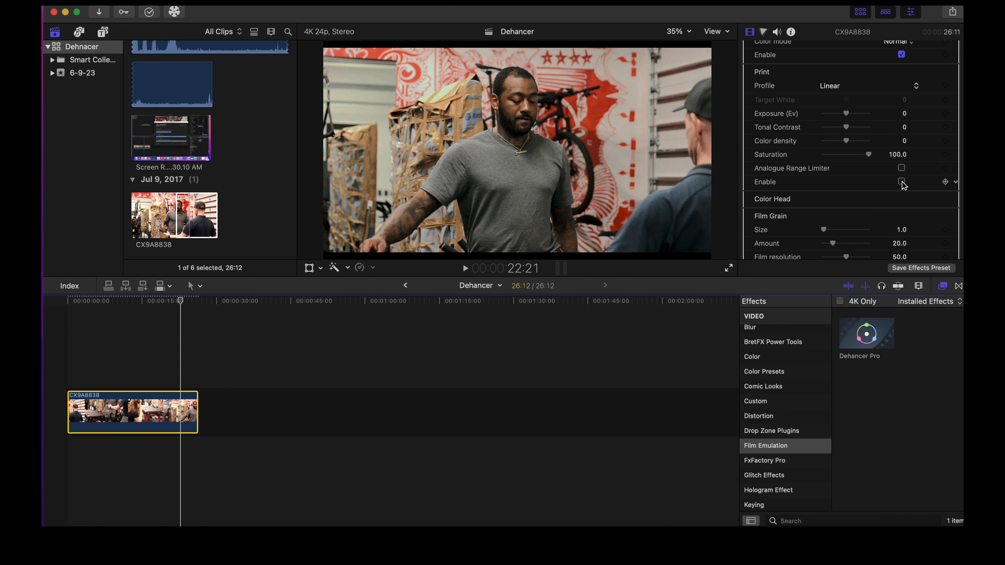
pyautogui.scroll(-6, 834, 155)
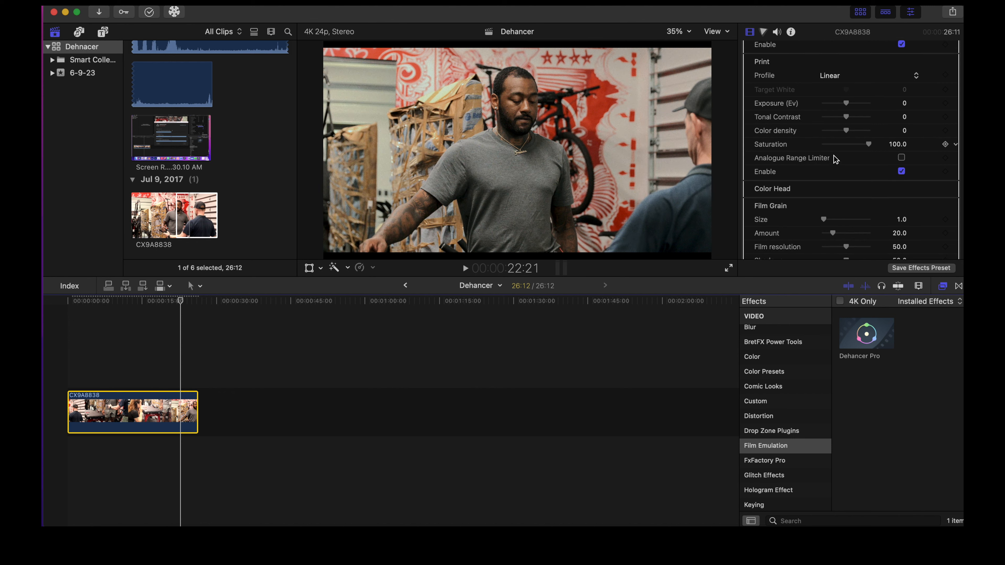
# Step: Set the Film Grain size to 8 and its amount to 29
pyautogui.scroll(-5, 834, 159)
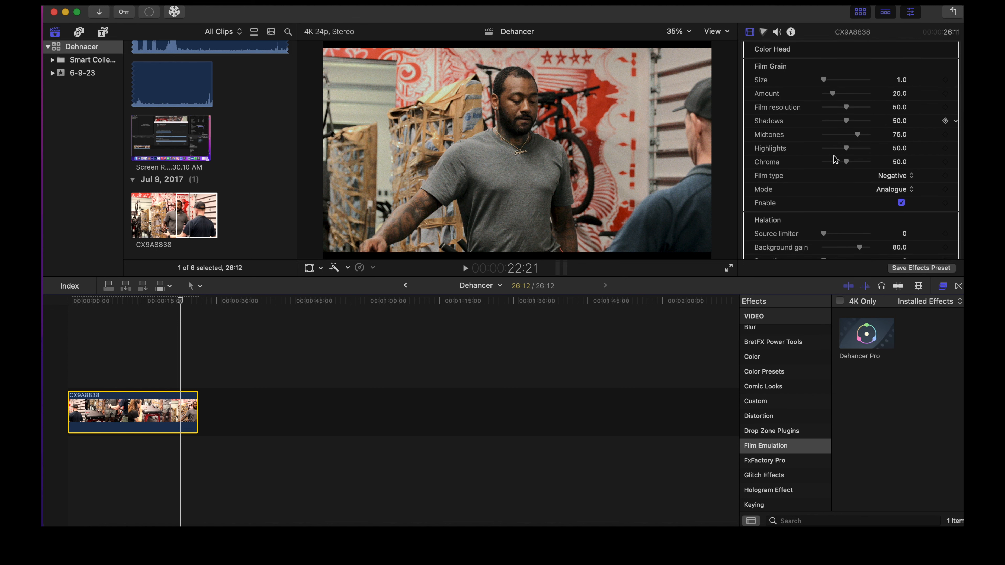
pyautogui.scroll(3, 834, 159)
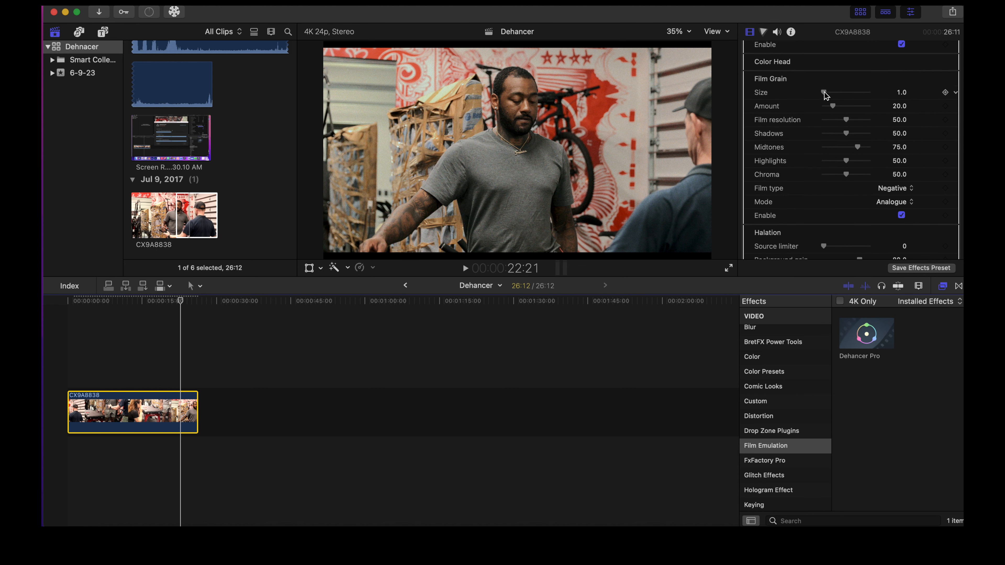
pyautogui.moveTo(824, 92); pyautogui.dragTo(851, 94)
# Step: Play the clip from about the 20-second mark to preview the film grain
pyautogui.click(166, 367)
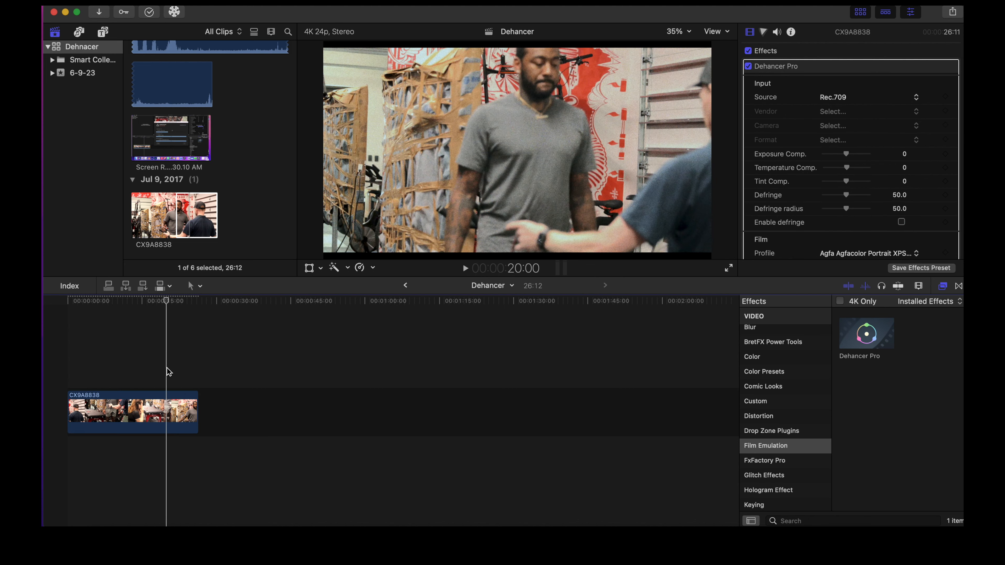
pyautogui.press('space')
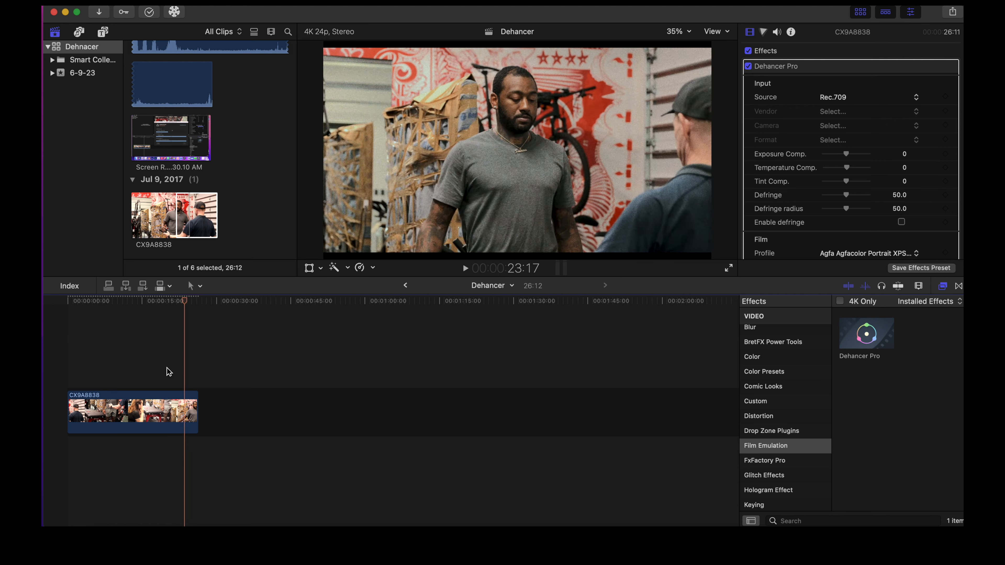
pyautogui.press('space')
# Step: Reduce the Film Grain size to a value close to its minimum
pyautogui.scroll(-15, 832, 189)
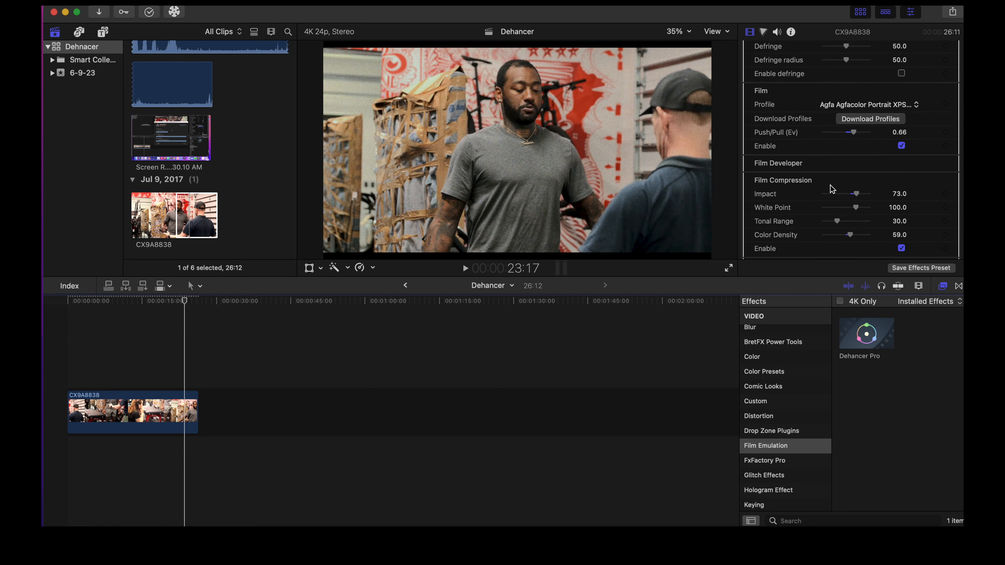
pyautogui.scroll(-10, 833, 189)
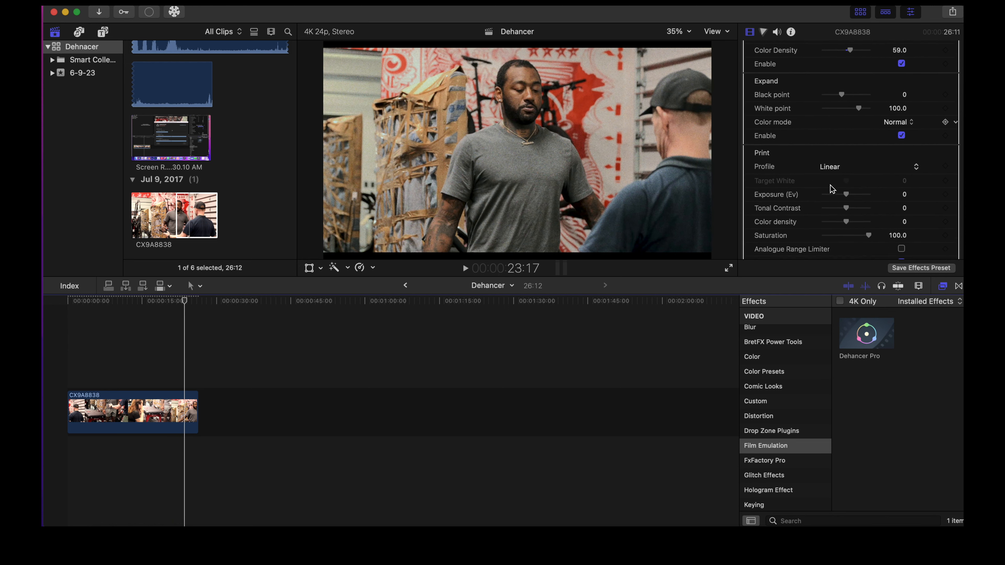
pyautogui.scroll(-2, 833, 189)
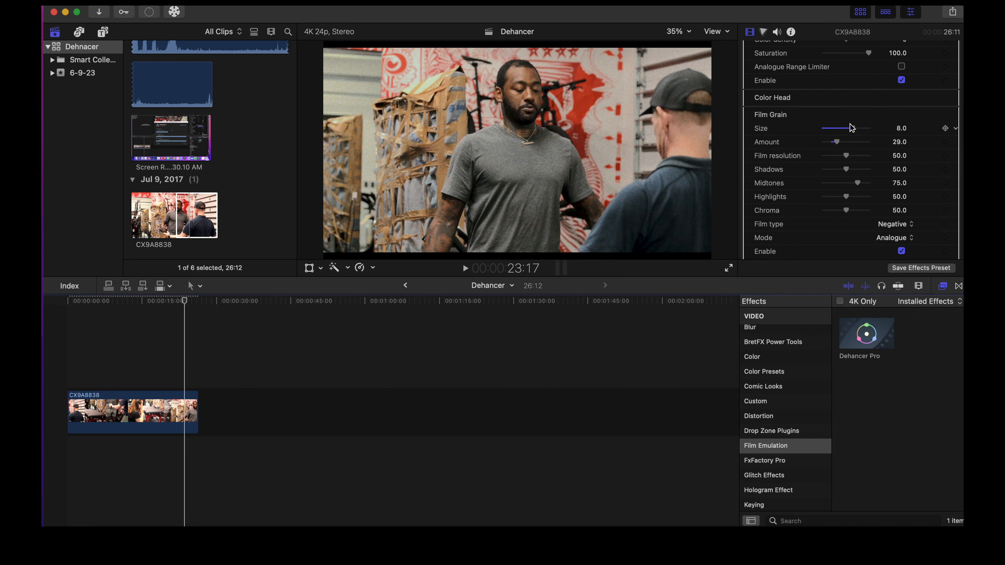
pyautogui.moveTo(851, 130); pyautogui.dragTo(828, 133)
# Step: Set the Halation source limiter to 19, smoothness to 12, local diffusion to 38 and amplify to 55
pyautogui.scroll(-4, 865, 178)
pyautogui.scroll(-3, 865, 178)
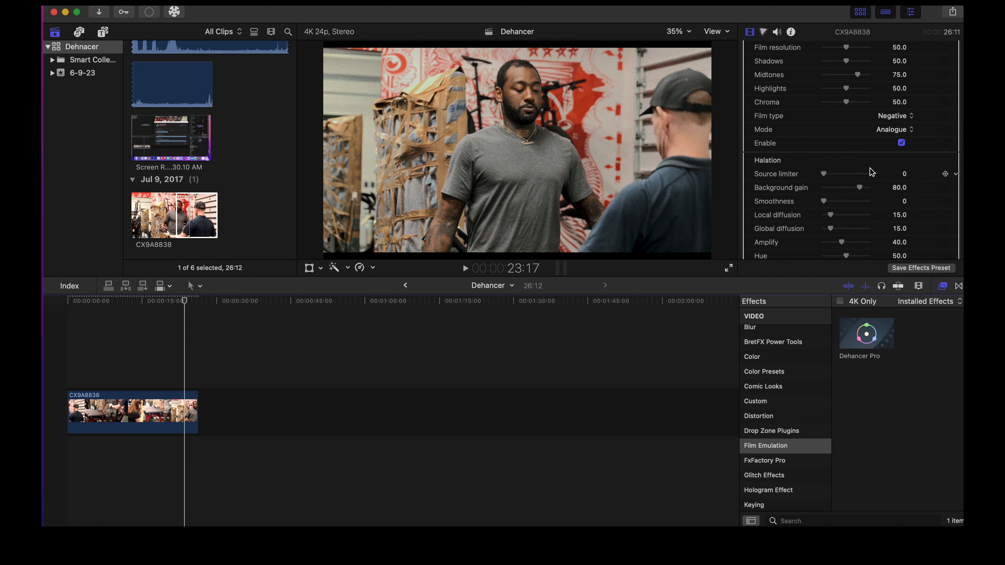
pyautogui.scroll(-5, 850, 173)
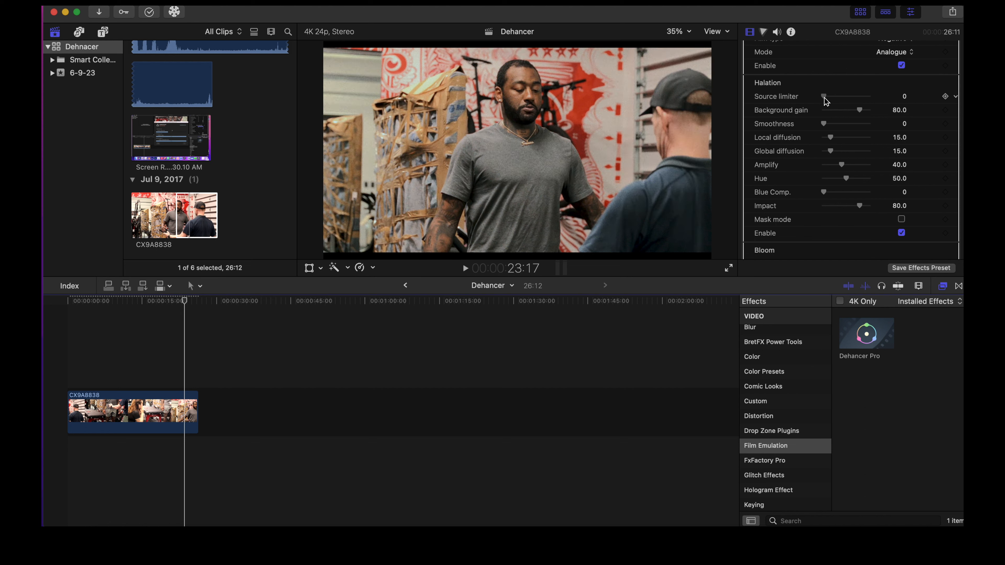
pyautogui.moveTo(827, 98); pyautogui.dragTo(830, 99)
pyautogui.moveTo(825, 123); pyautogui.dragTo(840, 138)
pyautogui.scroll(-2, 812, 194)
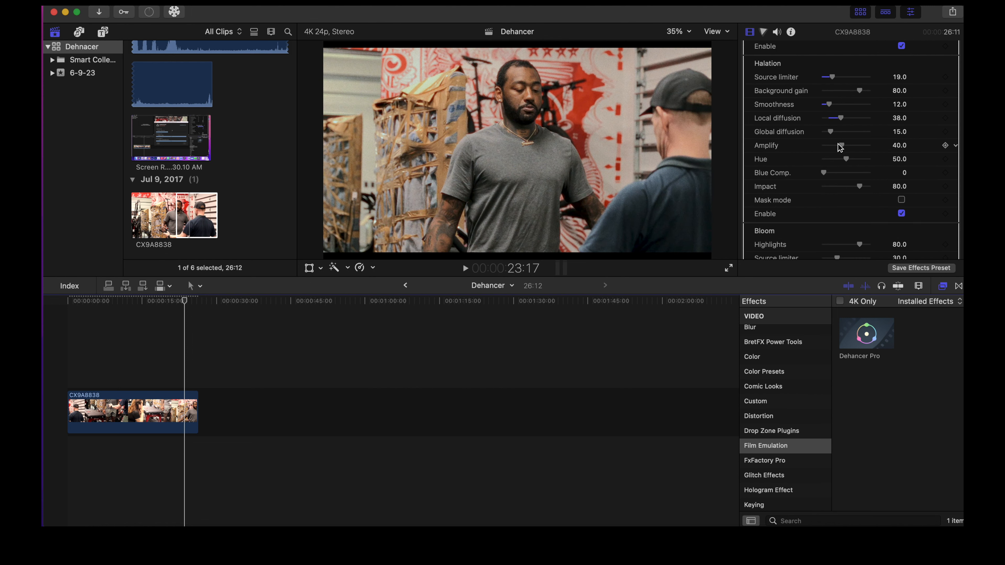
pyautogui.moveTo(845, 150); pyautogui.dragTo(848, 150)
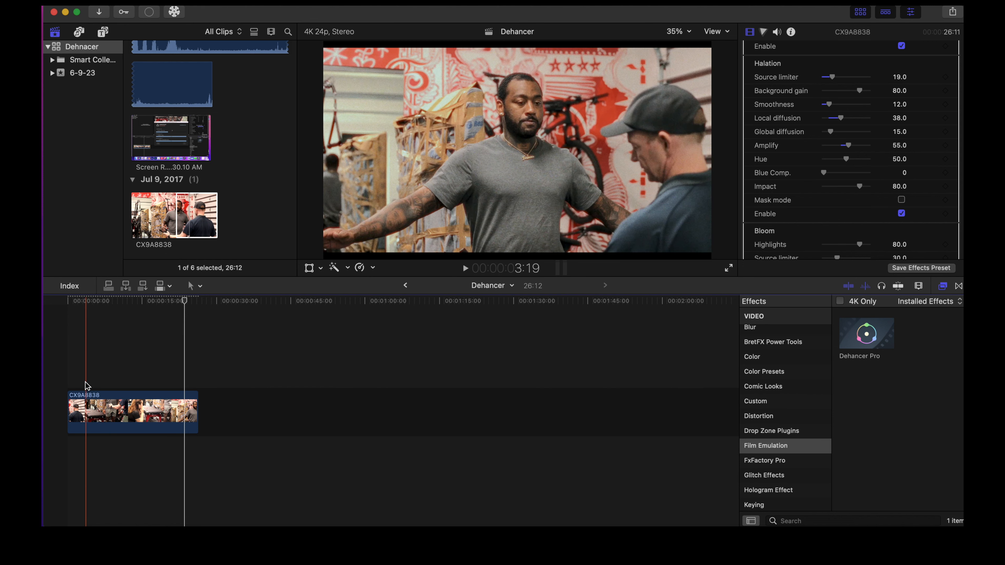
# Step: Play the clip from its beginning to review the finished film look, and return to the Halation settings
pyautogui.click(71, 381)
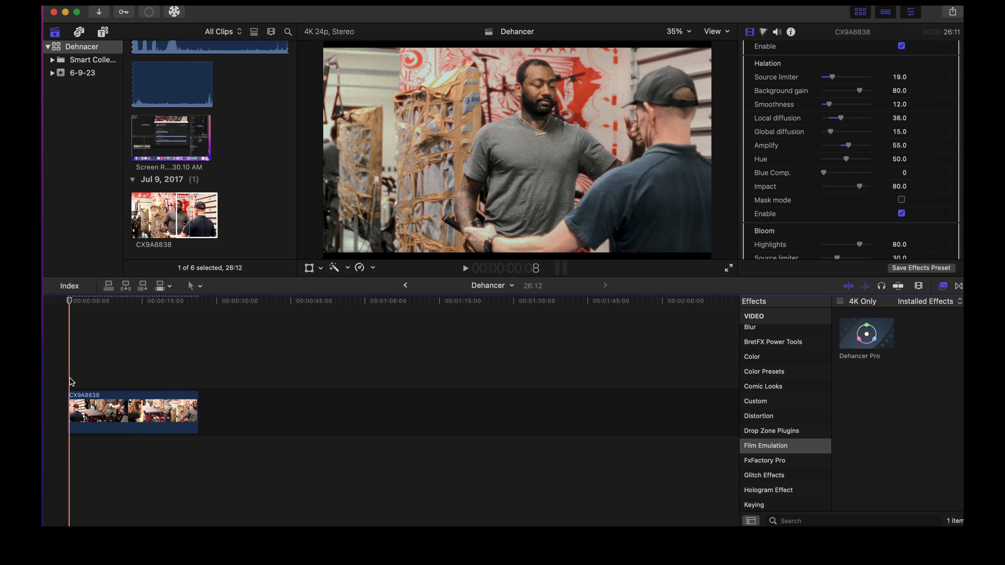
pyautogui.press('space')
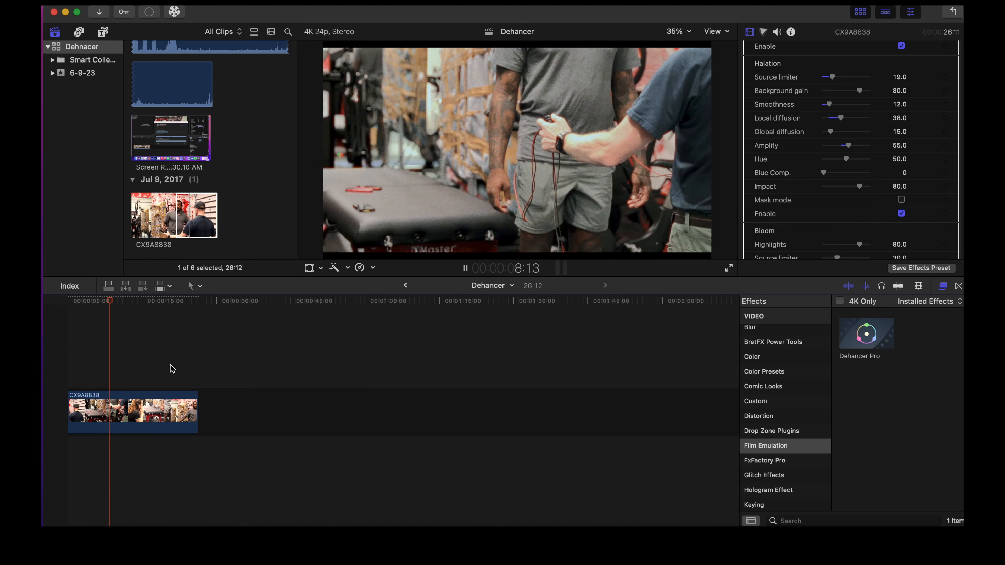
pyautogui.press('space')
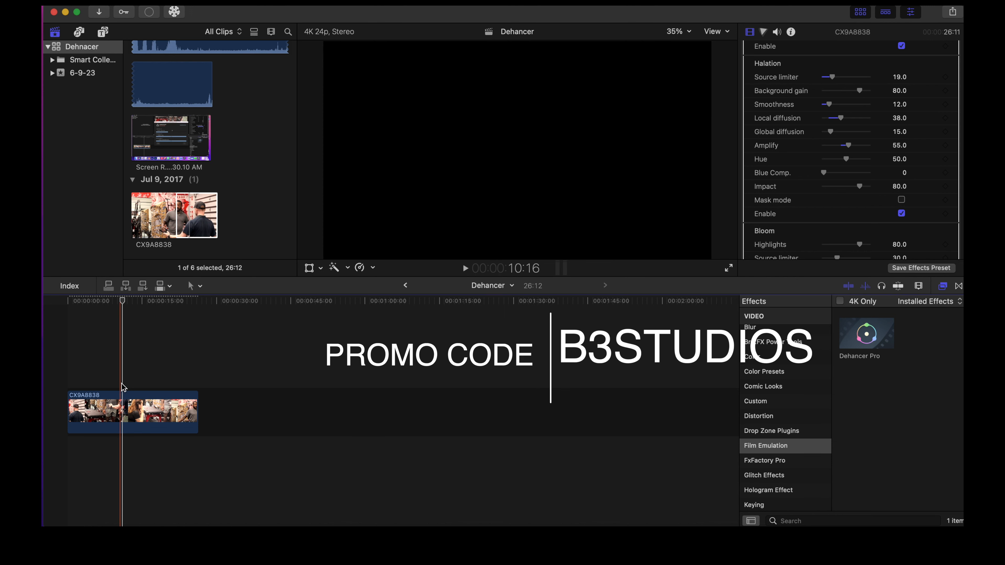
pyautogui.scroll(3, 859, 146)
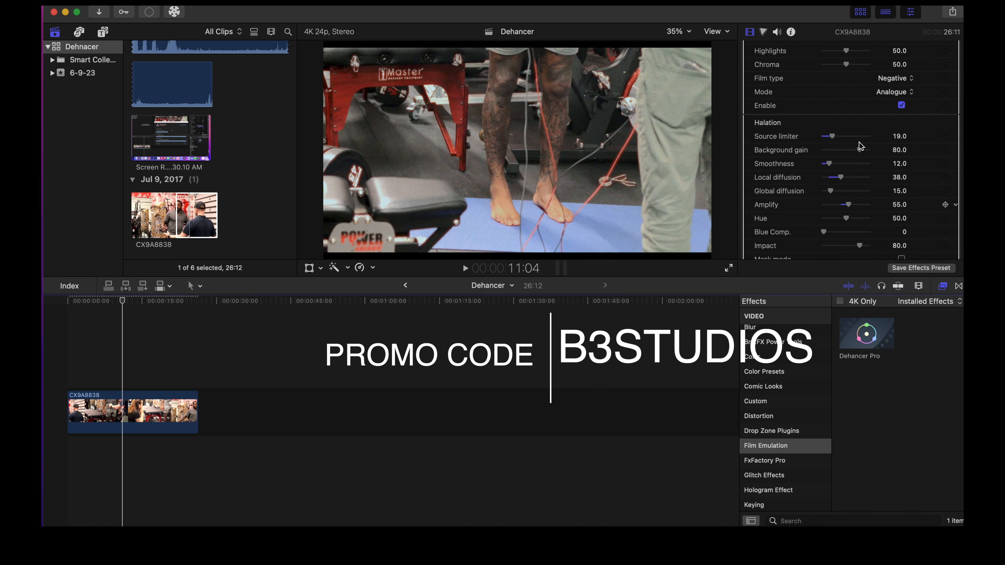
# Step: Review the effect's settings from Halation and Film Grain through Film Compression to the Film and Input sections
pyautogui.scroll(7, 859, 146)
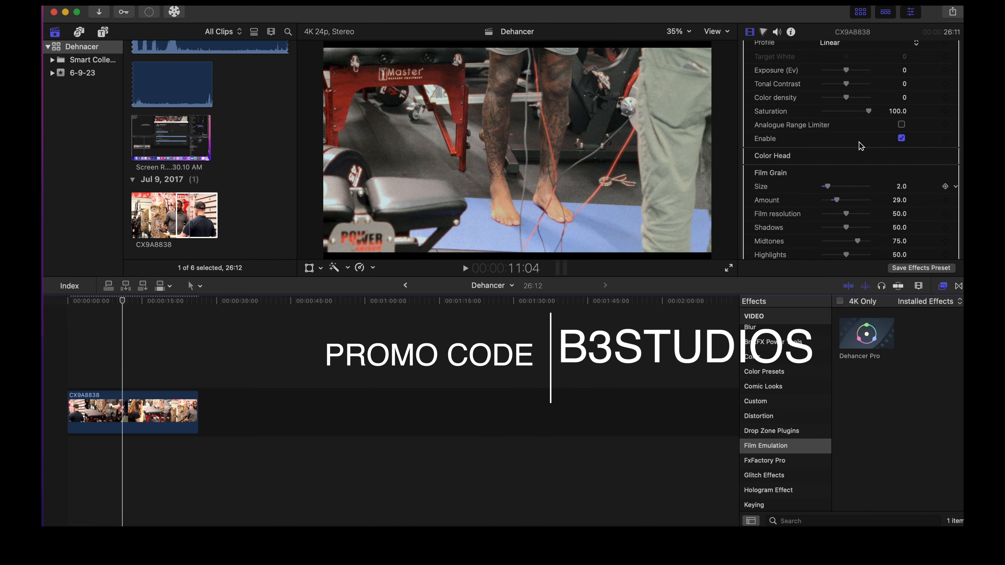
pyautogui.scroll(10, 859, 146)
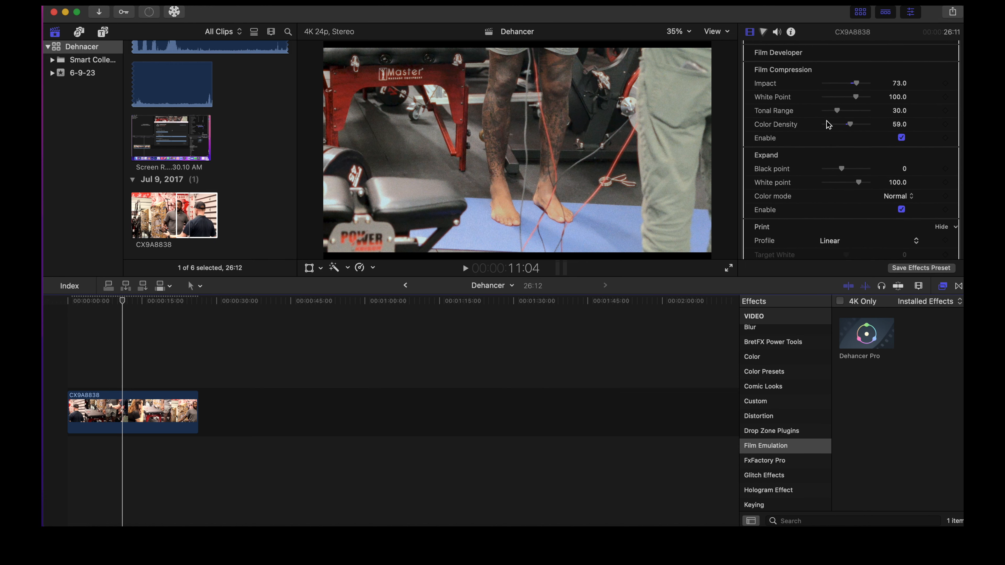
pyautogui.scroll(7, 828, 124)
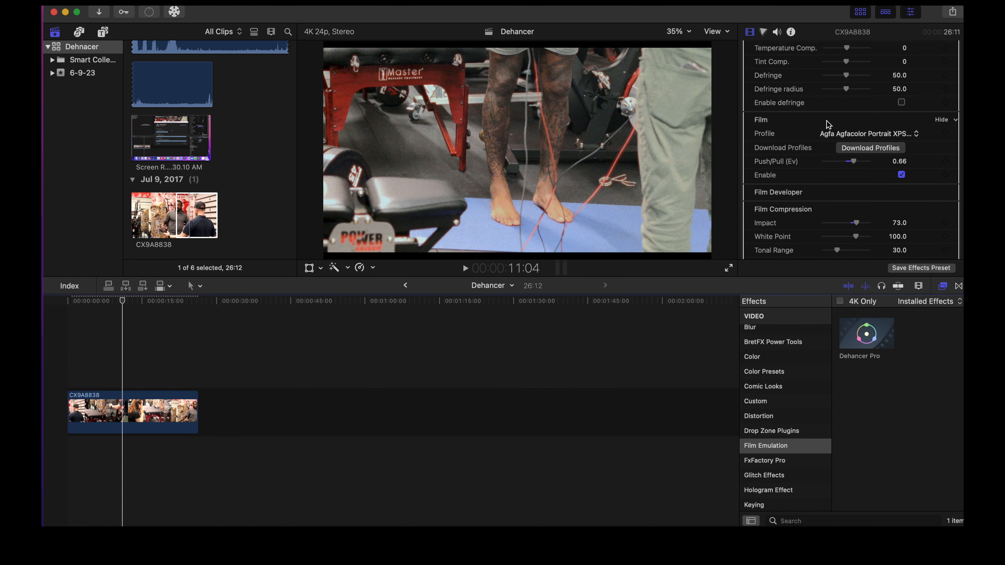
pyautogui.scroll(4, 828, 125)
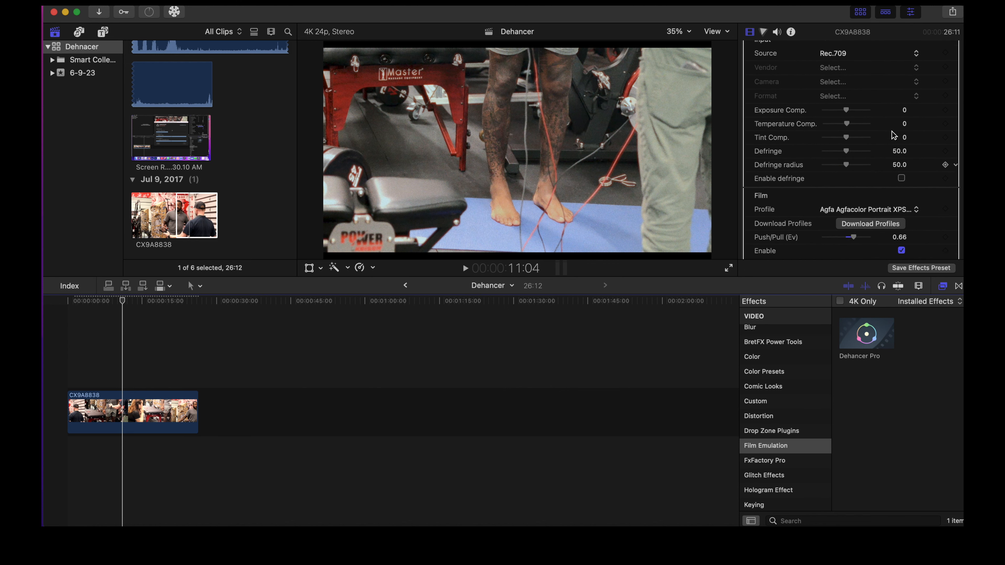
pyautogui.scroll(3, 893, 135)
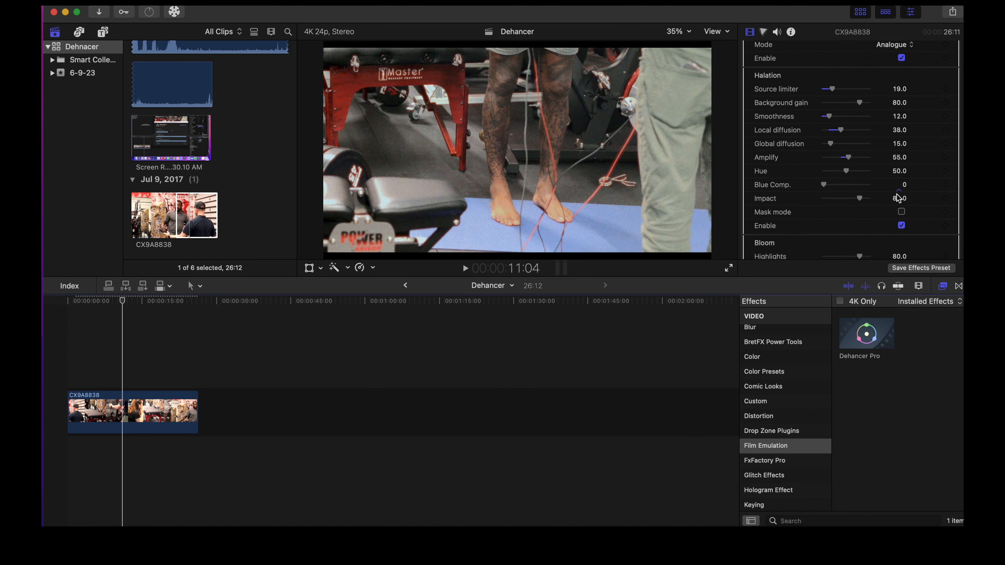
pyautogui.scroll(5, 898, 197)
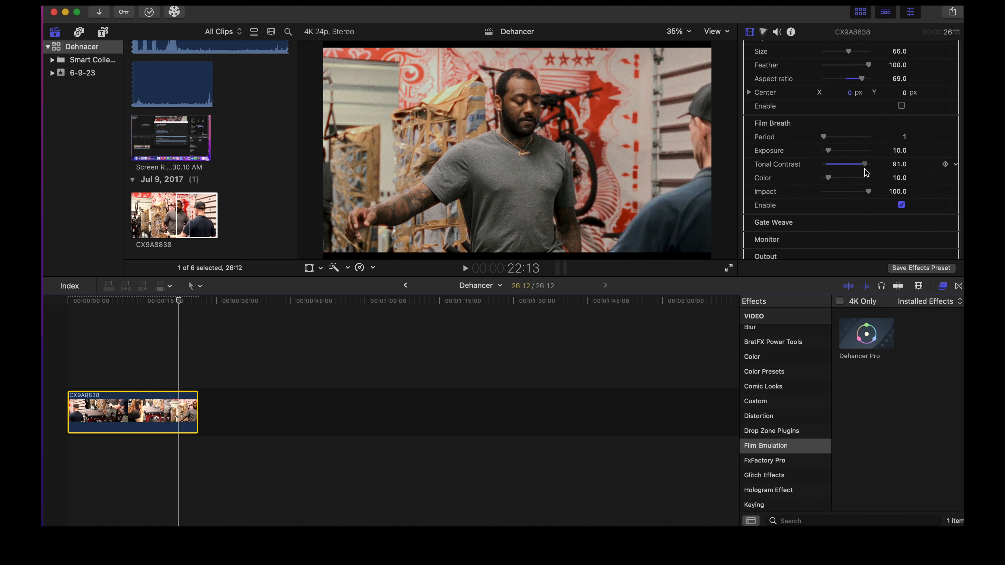
# Step: Set the Film Breath tonal contrast to 12 and disable Film Breath
pyautogui.moveTo(864, 169); pyautogui.dragTo(829, 167)
pyautogui.click(901, 206)
# Step: Expand the Gate Weave, Monitor, LUT Generator and Output sections of the effect to examine their options
pyautogui.click(939, 223)
pyautogui.scroll(-3, 863, 209)
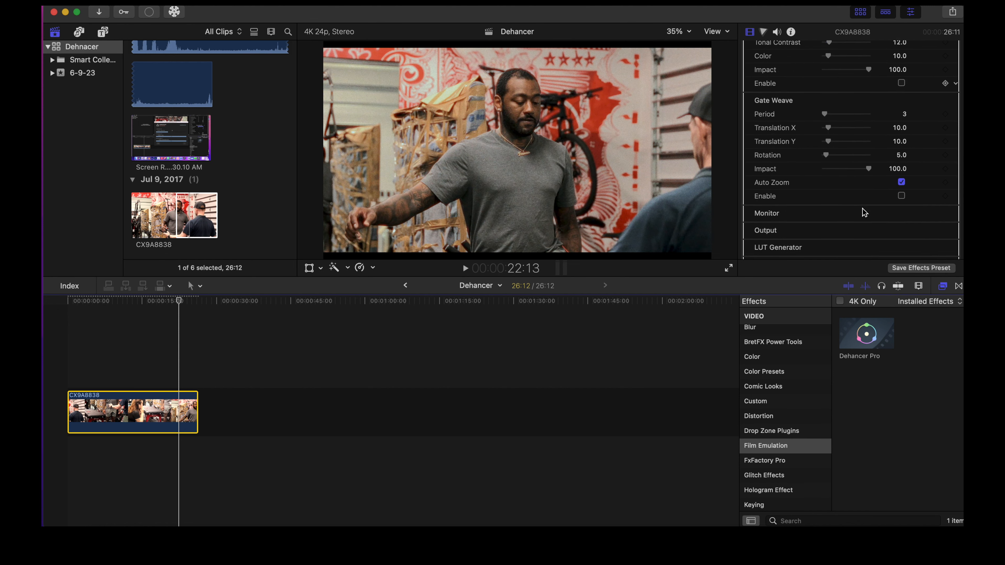
pyautogui.scroll(-2, 862, 209)
pyautogui.click(938, 184)
pyautogui.scroll(-3, 936, 183)
pyautogui.click(941, 197)
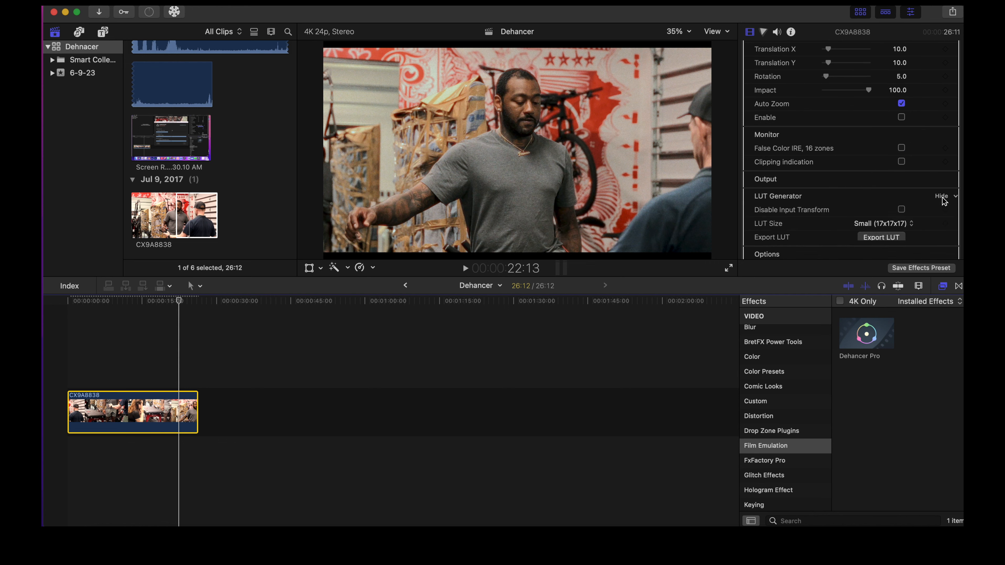
pyautogui.click(936, 182)
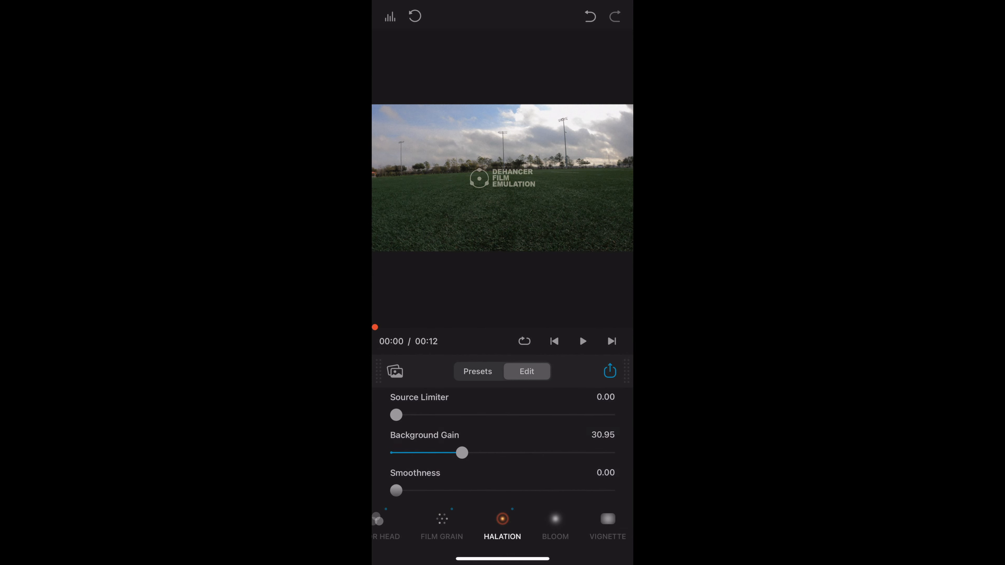
# Step: In the Dehancer mobile app, apply the Adox Color Implosion 100 preset to the field clip, followed by the adjacent Agfa Agfacolor preset
pyautogui.scroll(-1, 502, 444)
pyautogui.click(477, 371)
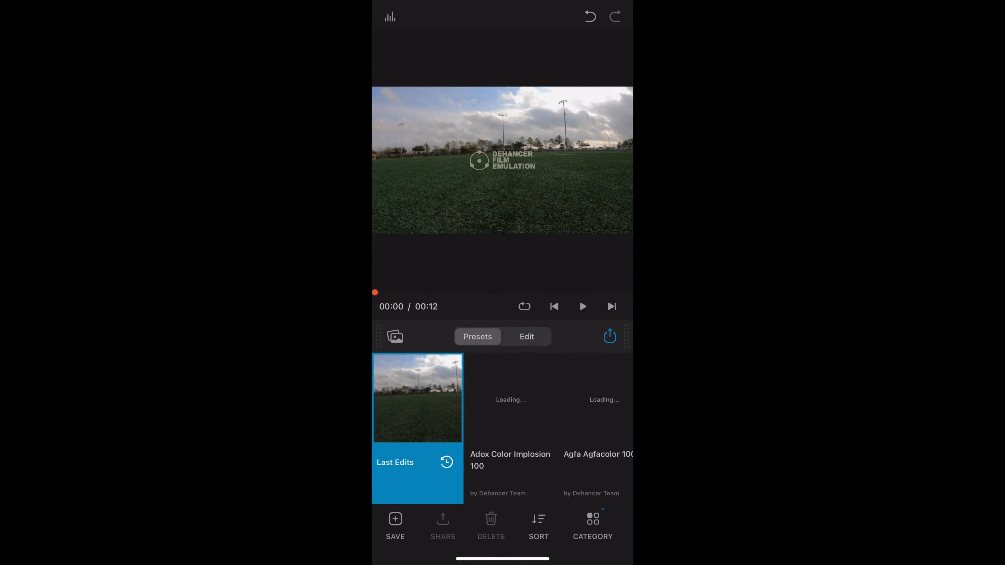
pyautogui.click(511, 411)
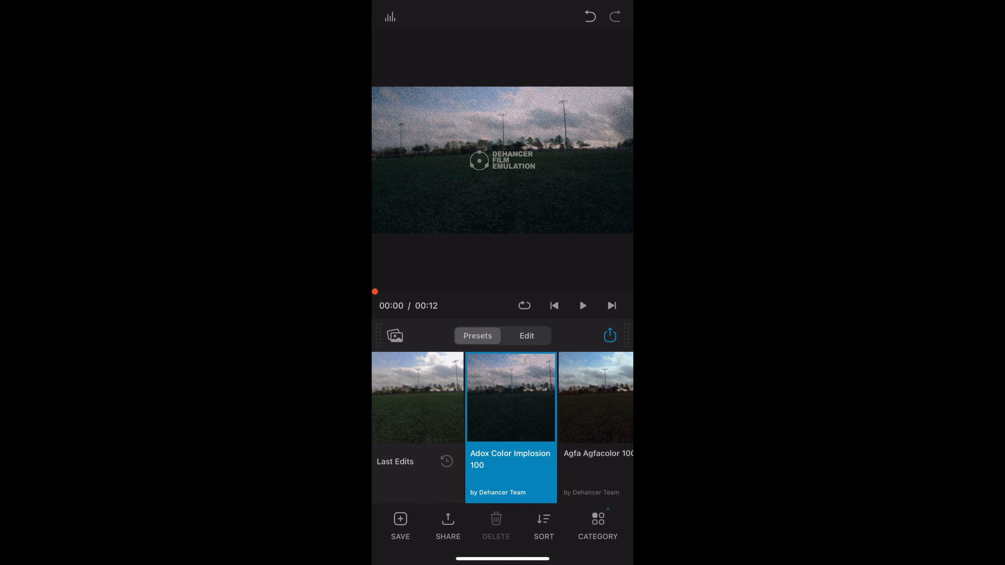
pyautogui.click(596, 411)
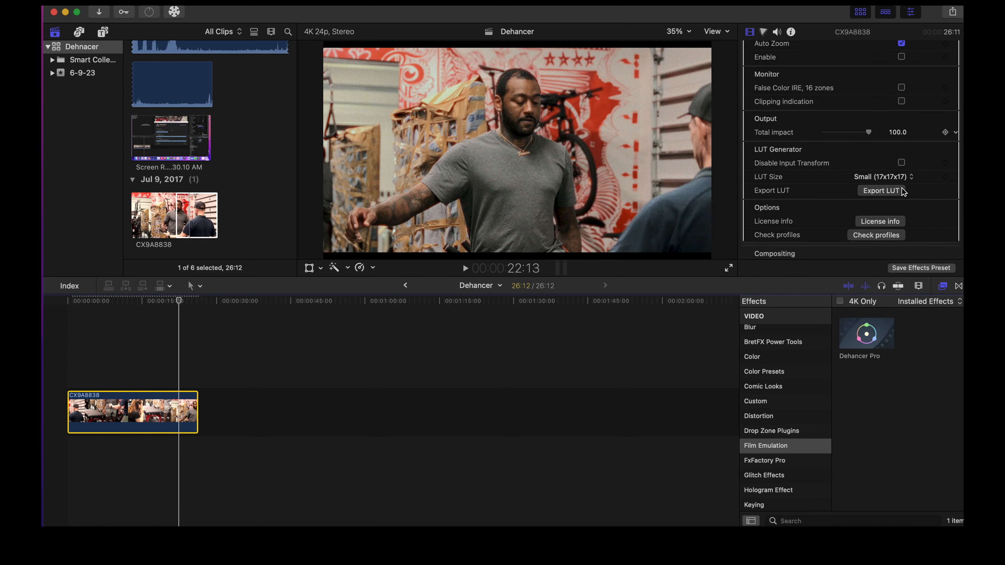
# Step: Back in Final Cut Pro, review the Dehancer Pro settings from the LUT Generator up to Film Compression
pyautogui.scroll(10, 903, 191)
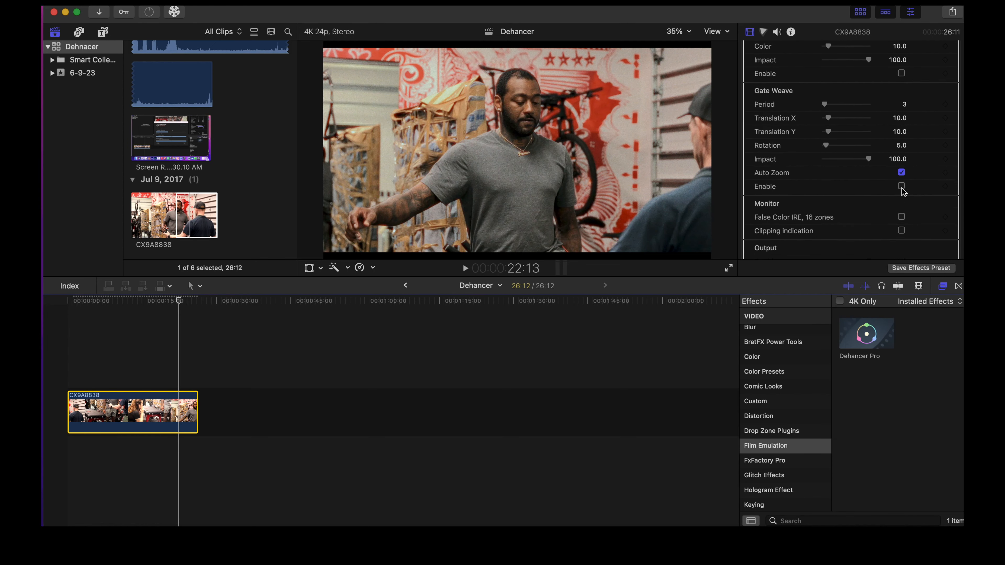
pyautogui.scroll(15, 903, 191)
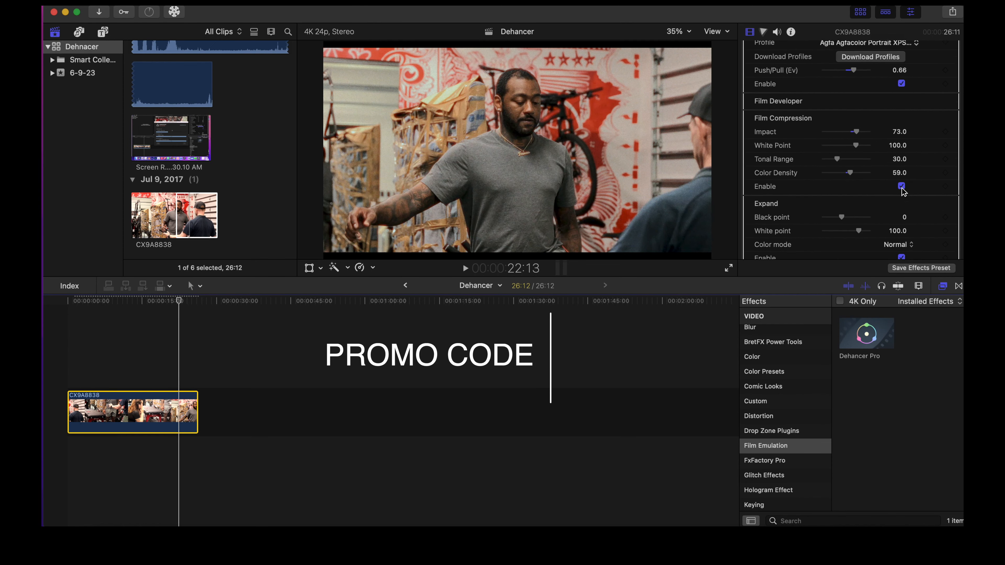